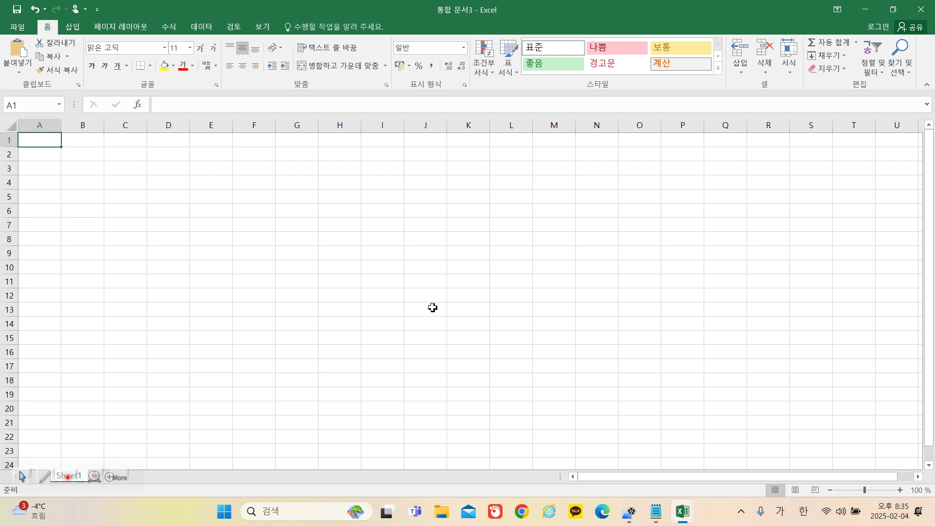
Insert a blank column at G and a blank row at row 5 in the empty worksheet
{"action": "left_click", "coordinate": [336, 217]}
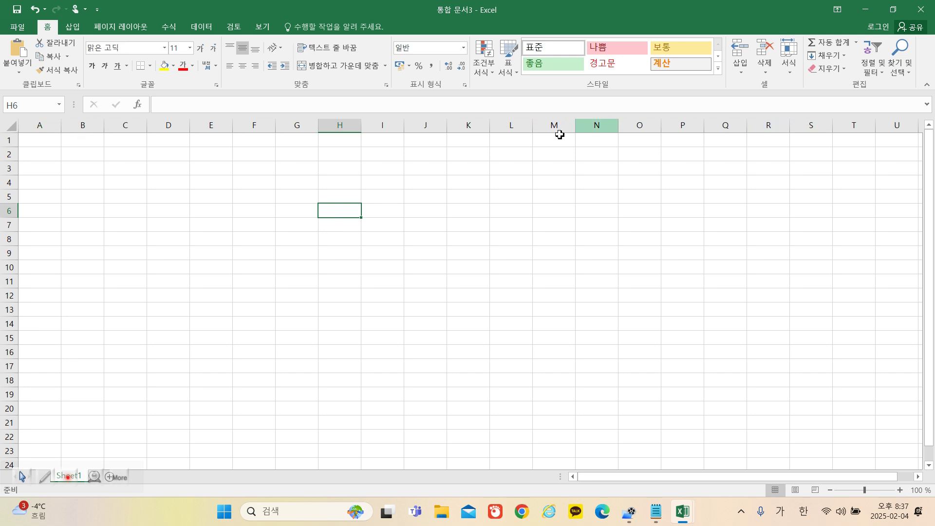
{"action": "right_click", "coordinate": [295, 126]}
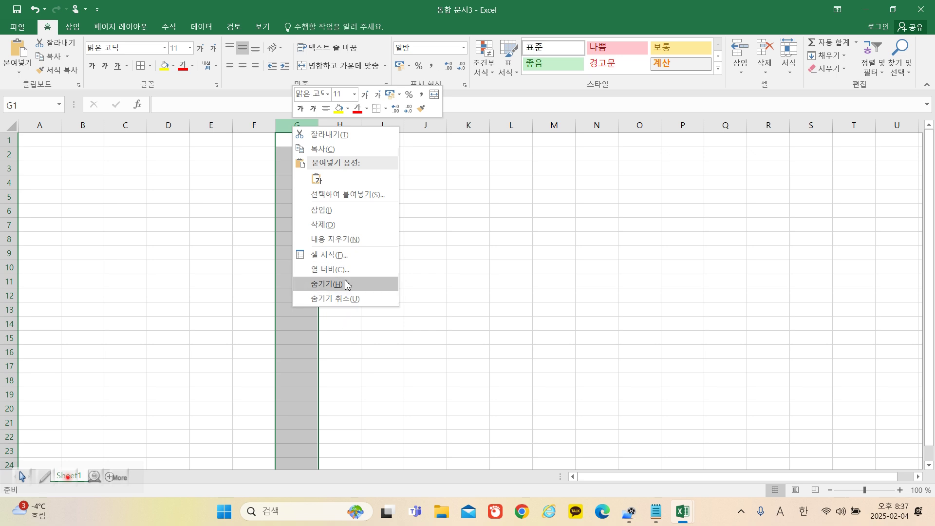
{"action": "left_click", "coordinate": [327, 212]}
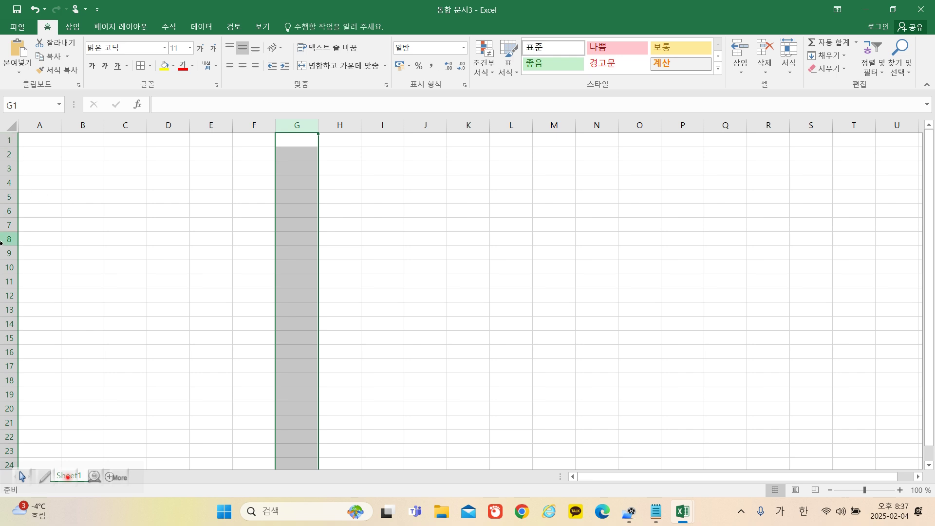
{"action": "left_click", "coordinate": [8, 197]}
{"action": "right_click", "coordinate": [9, 197]}
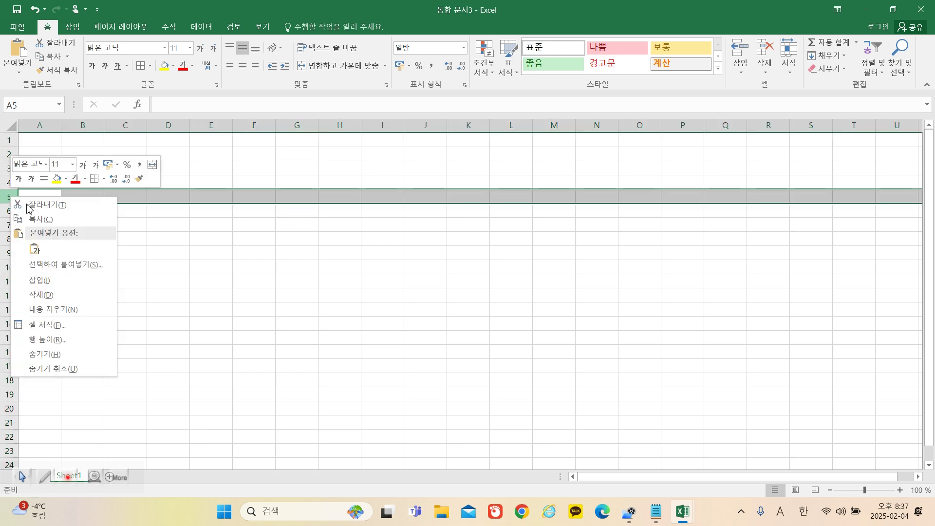
{"action": "left_click", "coordinate": [50, 286]}
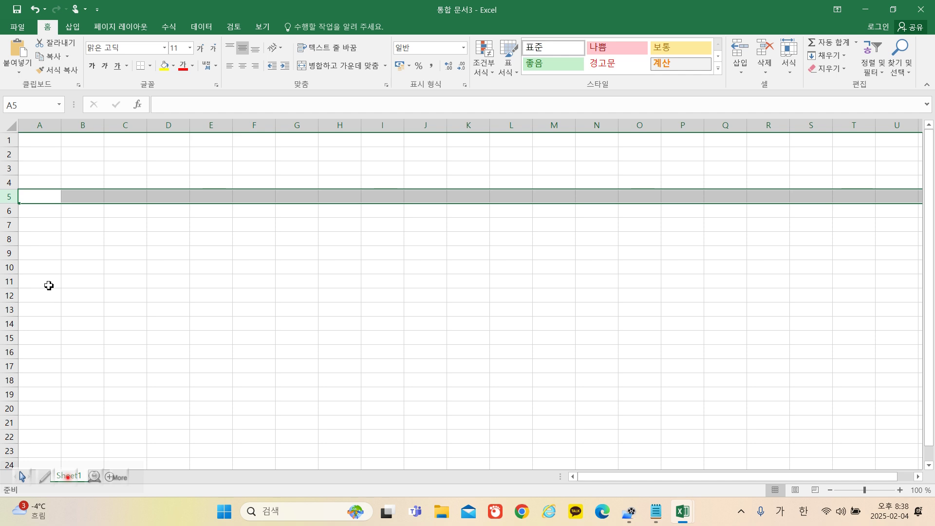
Switch from the blank workbook to the 2장_연습(판매형황) workbook
{"action": "left_click", "coordinate": [340, 125]}
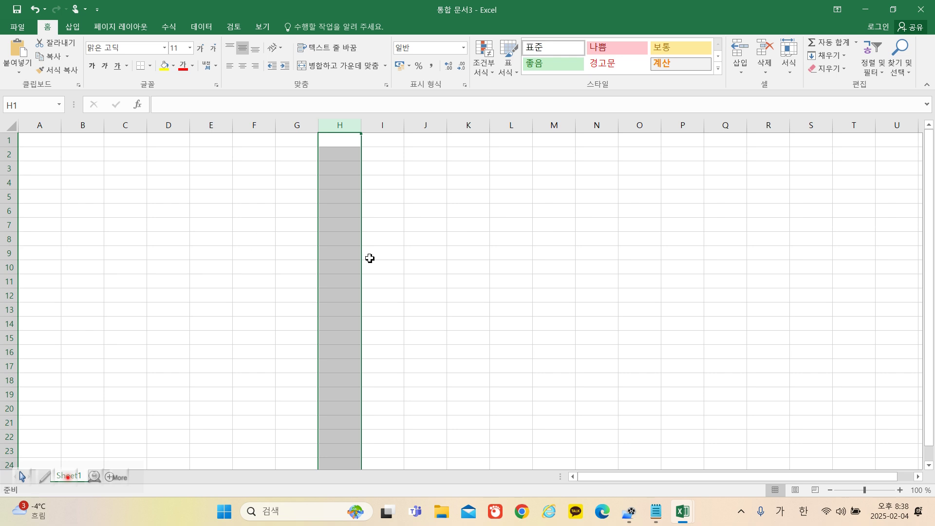
{"action": "left_click", "coordinate": [402, 240]}
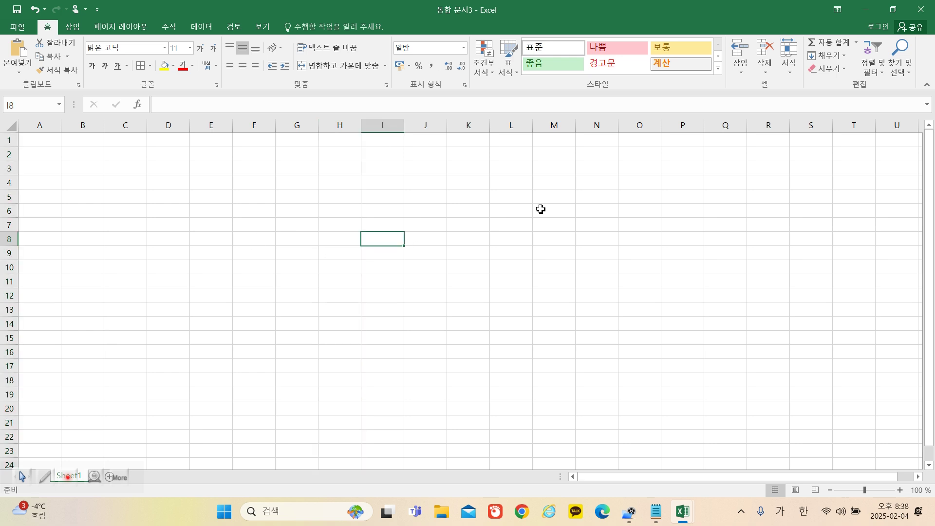
{"action": "left_click", "coordinate": [931, 5]}
{"action": "left_click", "coordinate": [476, 271]}
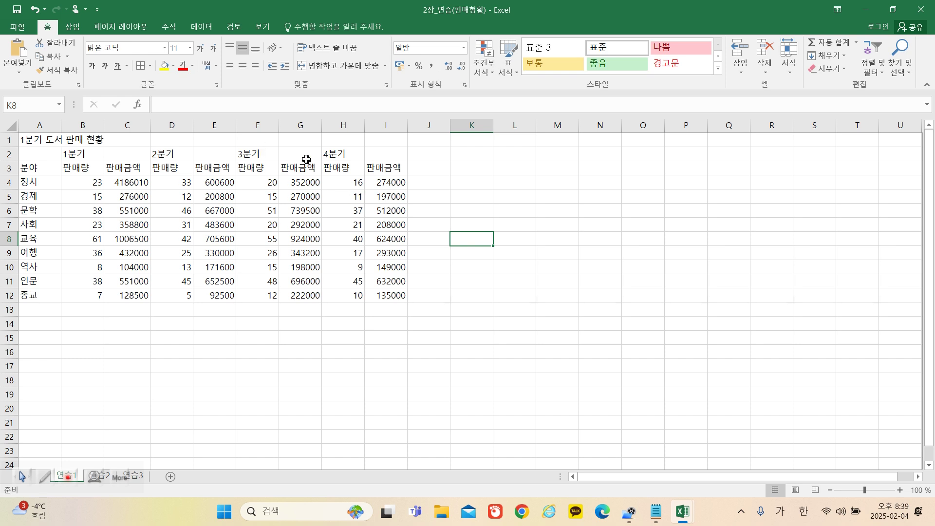
Insert a blank column at F, in front of the 3분기 data
{"action": "left_click", "coordinate": [263, 125]}
{"action": "right_click", "coordinate": [262, 126]}
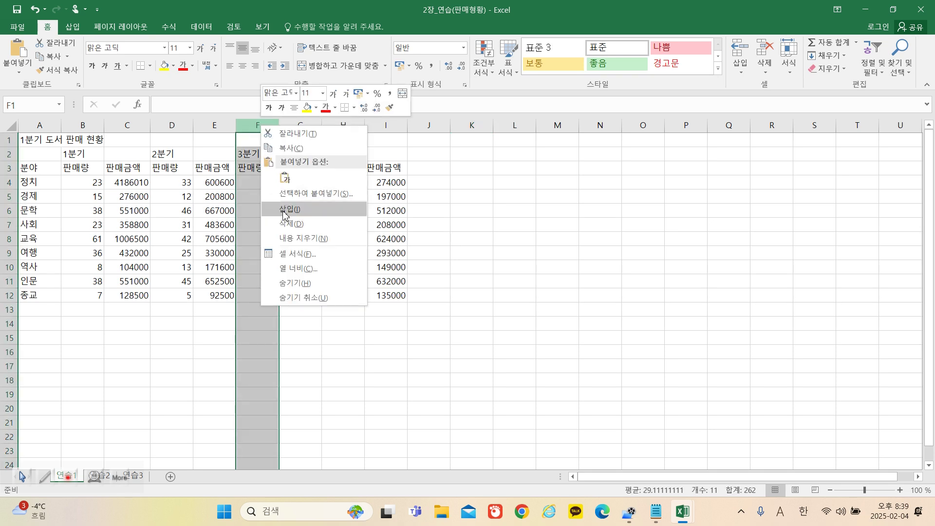
{"action": "left_click", "coordinate": [283, 213]}
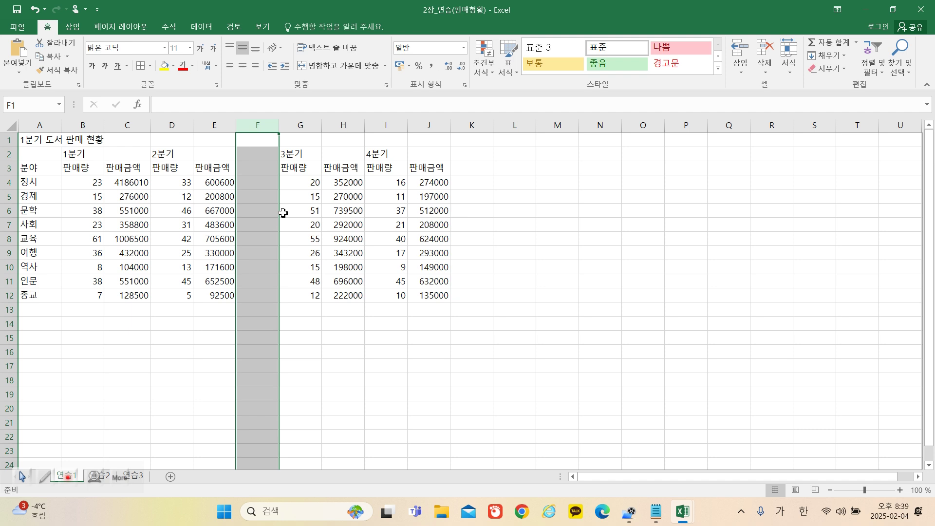
Insert a blank row above the 사회 row, at row 7
{"action": "right_click", "coordinate": [10, 226]}
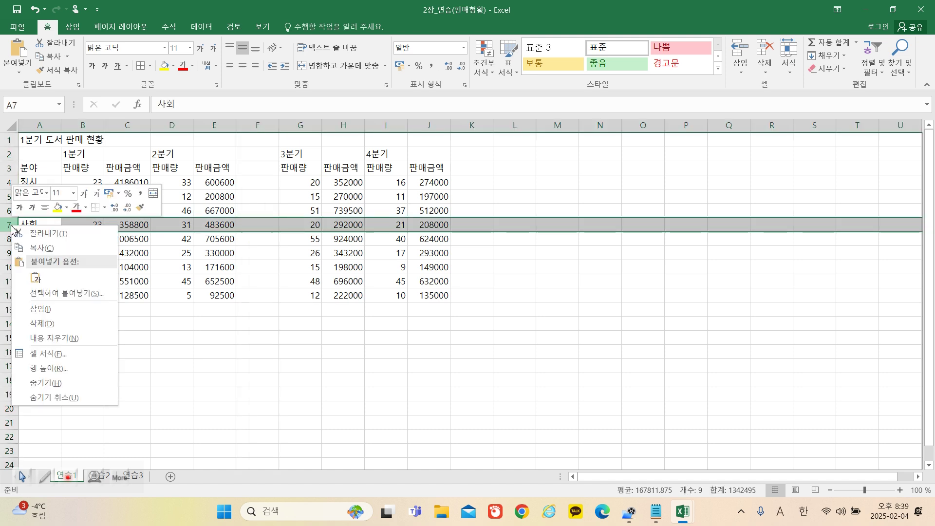
{"action": "key", "text": "Escape"}
{"action": "left_click", "coordinate": [32, 307]}
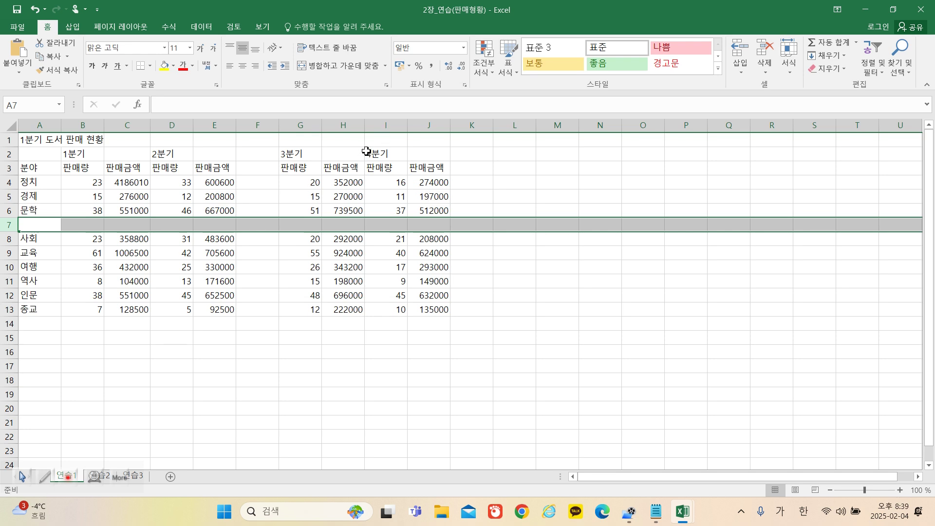
Insert a blank column in front of the 4분기 data and another in front of the 2분기 data
{"action": "right_click", "coordinate": [384, 124]}
{"action": "left_click", "coordinate": [404, 209]}
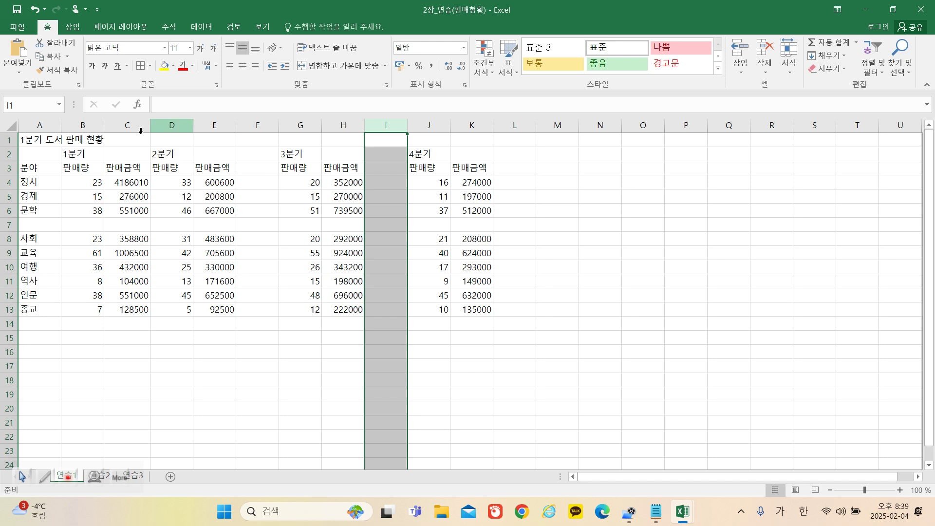
{"action": "right_click", "coordinate": [168, 128]}
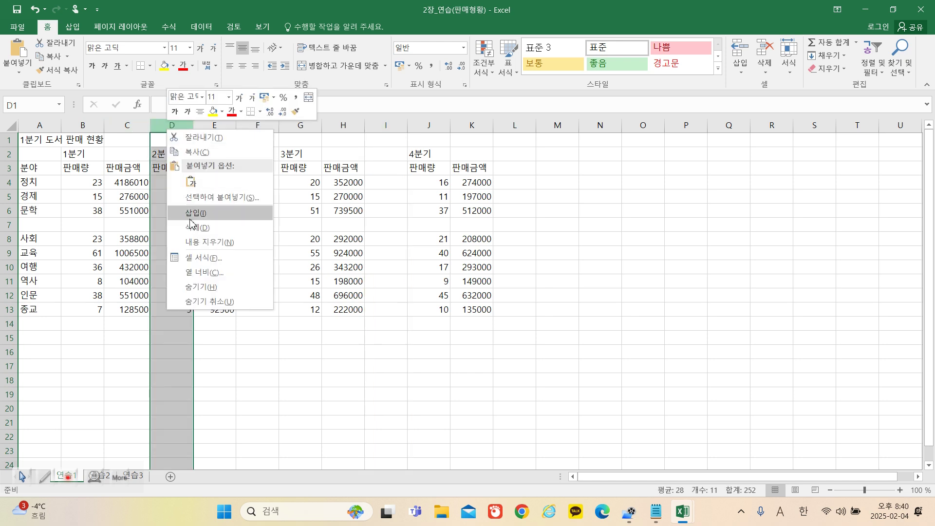
{"action": "left_click", "coordinate": [222, 213]}
{"action": "left_click", "coordinate": [383, 392]}
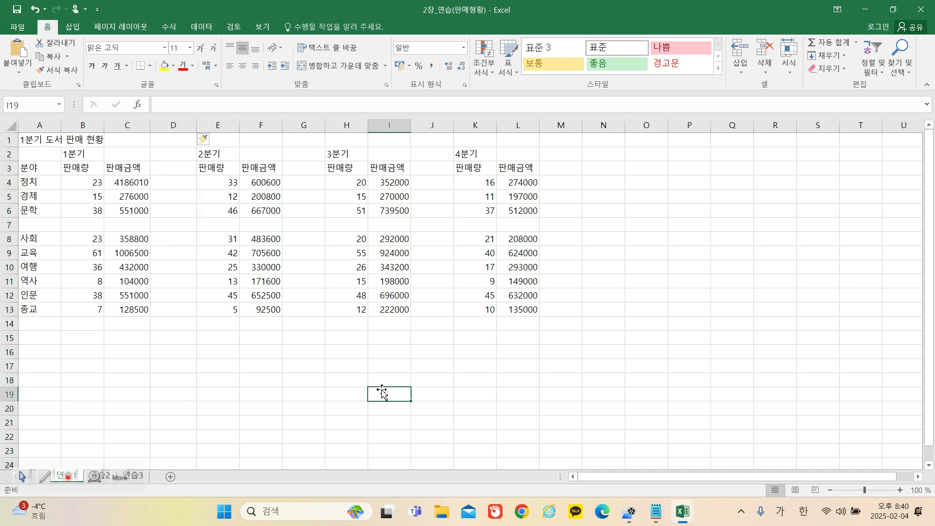
Enter the header 비고 in row 3 after each quarter's 판매금액 column, in cells D3, G3, J3 and M3
{"action": "left_click", "coordinate": [172, 170]}
{"action": "type", "text": "비고"}
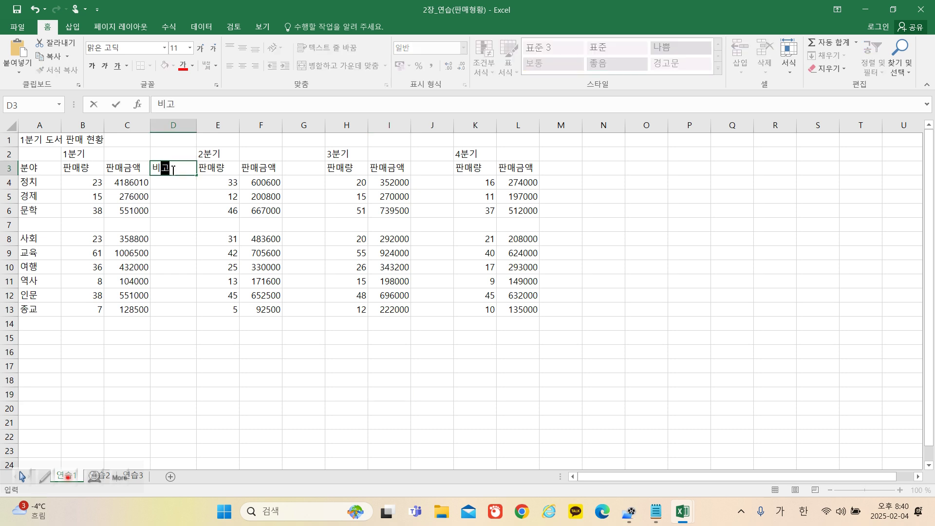
{"action": "key", "text": "Tab"}
{"action": "key", "text": "Tab"}
{"action": "key", "text": "Tab"}
{"action": "type", "text": "비고"}
{"action": "key", "text": "Tab"}
{"action": "key", "text": "Tab"}
{"action": "key", "text": "Tab"}
{"action": "type", "text": "비고"}
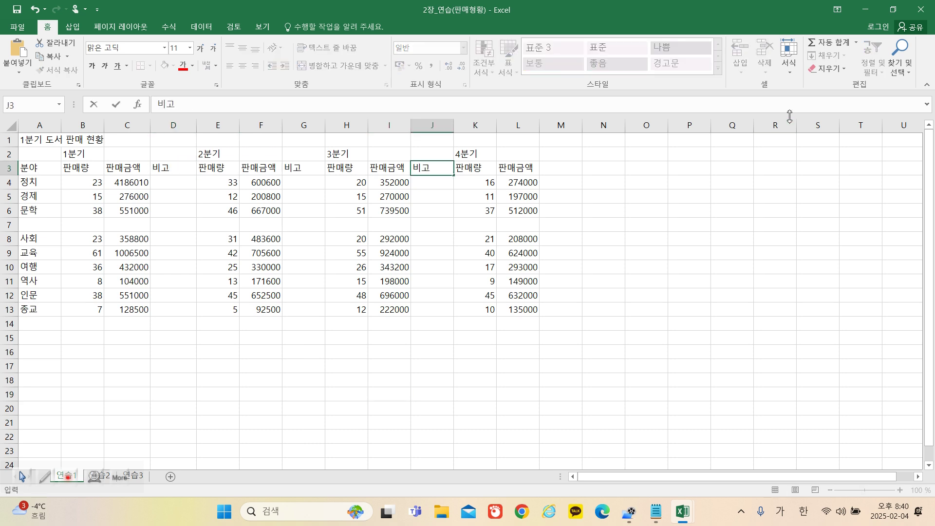
{"action": "key", "text": "Tab"}
{"action": "key", "text": "Tab"}
{"action": "key", "text": "Tab"}
{"action": "type", "text": "비고"}
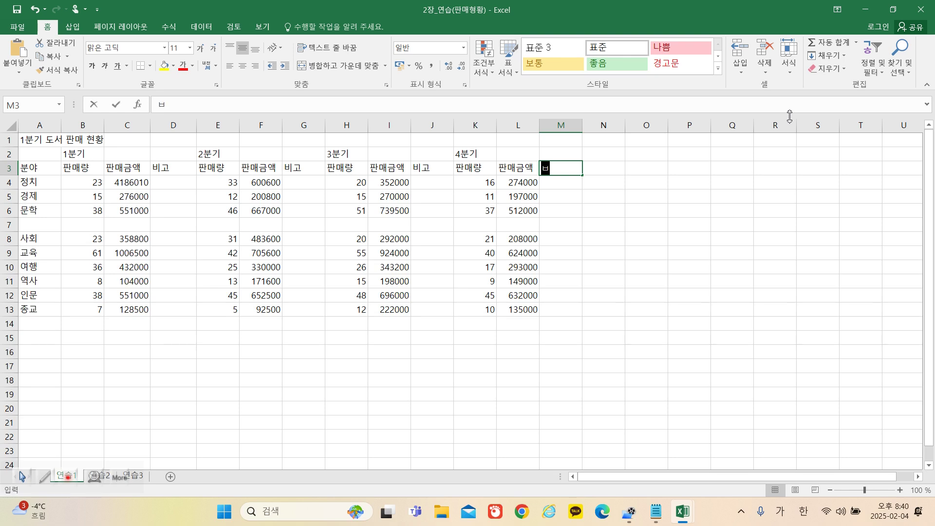
{"action": "left_click", "coordinate": [723, 251]}
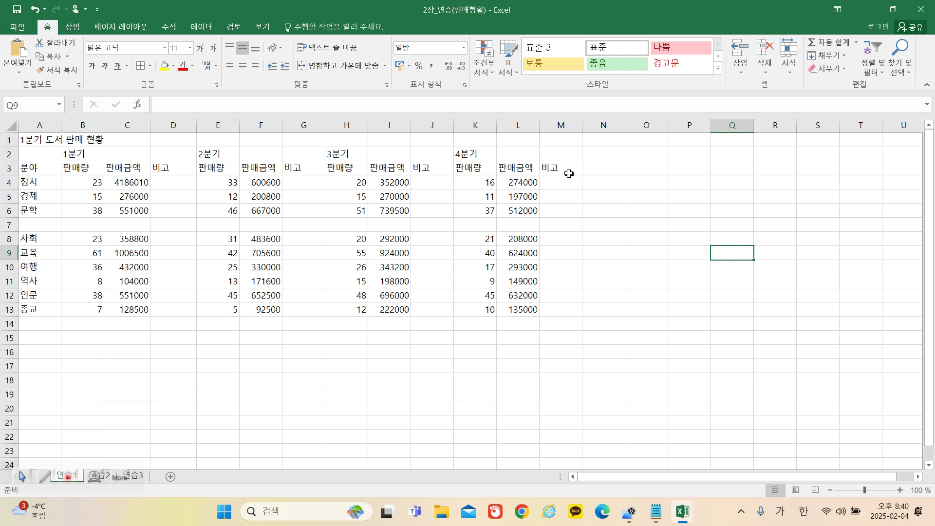
Delete all four 비고 columns (M, J, G and D) from the sales table
{"action": "right_click", "coordinate": [566, 129]}
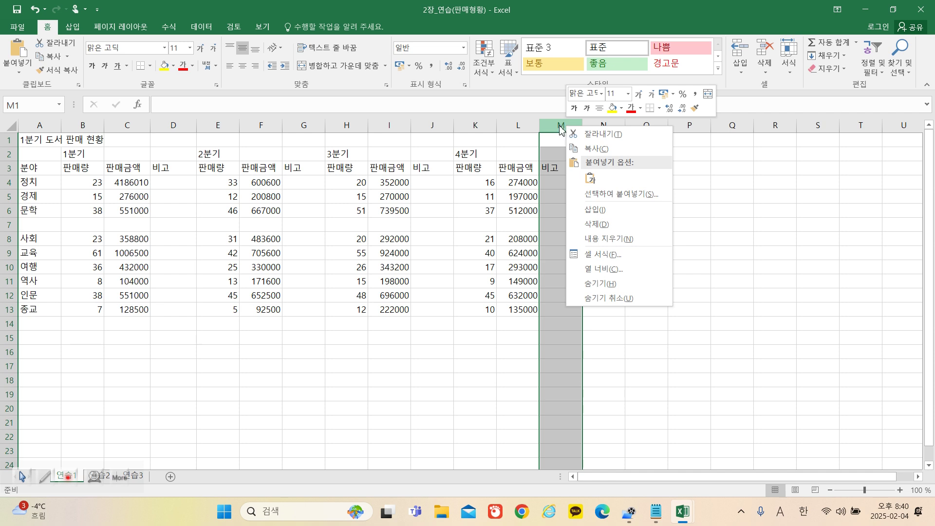
{"action": "left_click", "coordinate": [589, 224]}
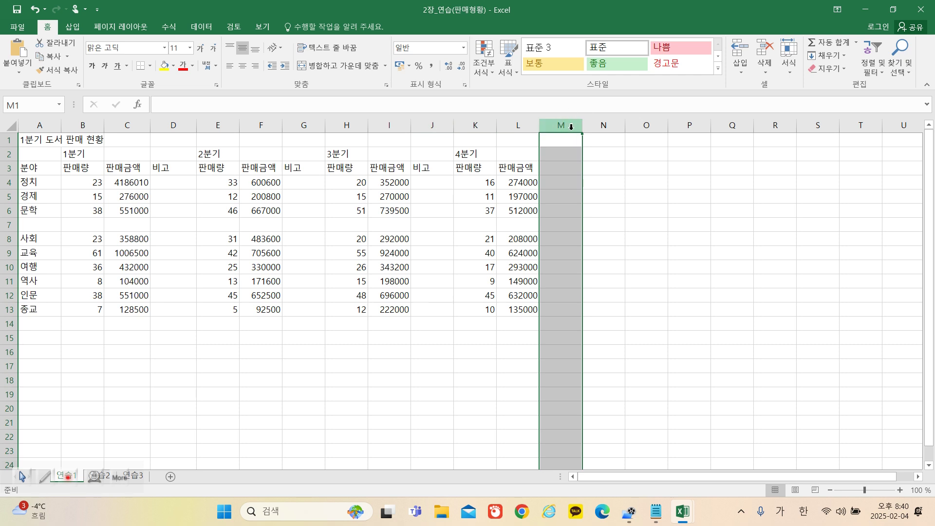
{"action": "right_click", "coordinate": [429, 125]}
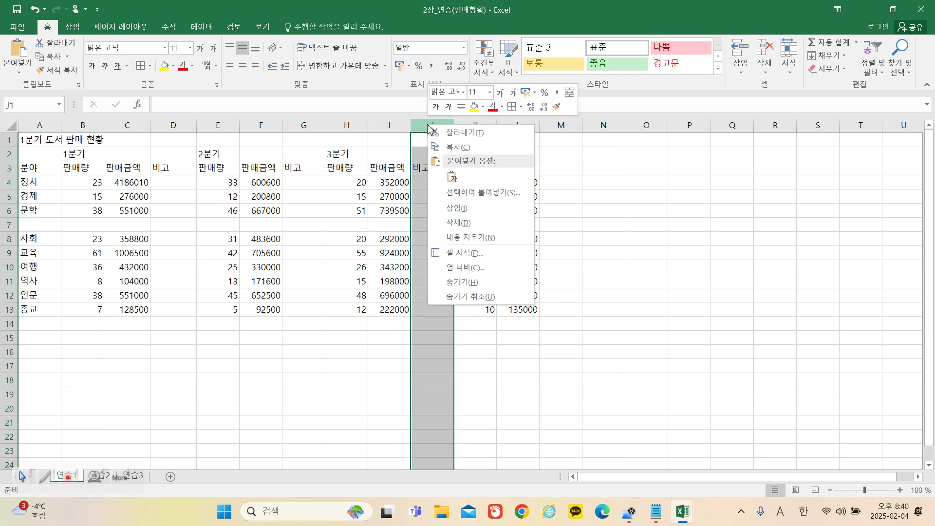
{"action": "left_click", "coordinate": [465, 223]}
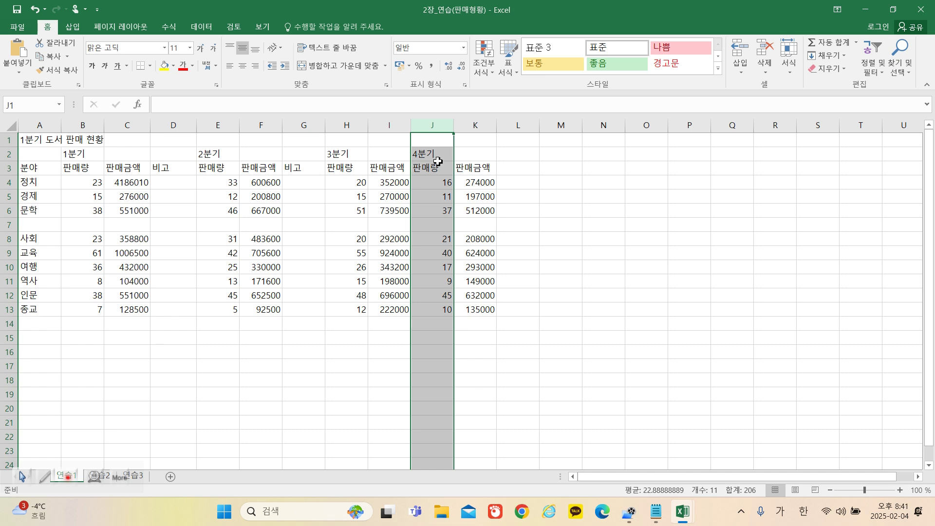
{"action": "right_click", "coordinate": [173, 125]}
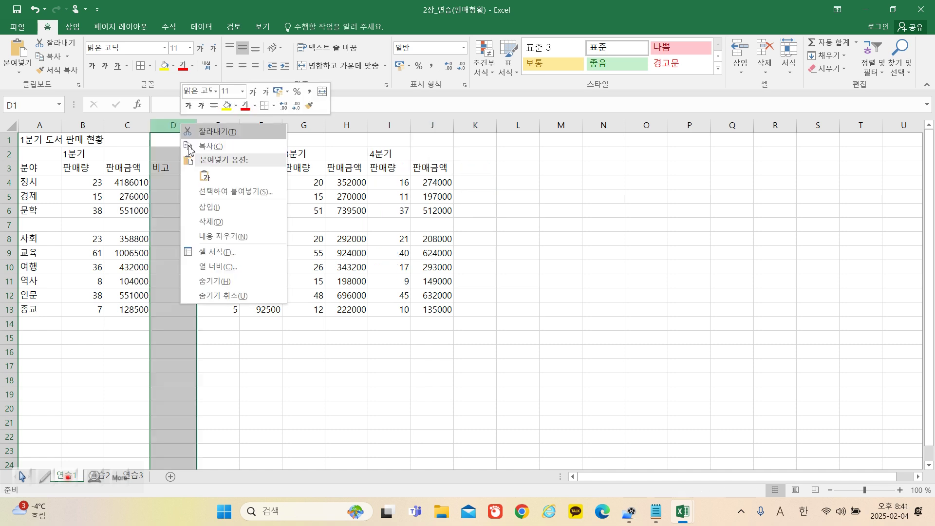
{"action": "left_click", "coordinate": [210, 222]}
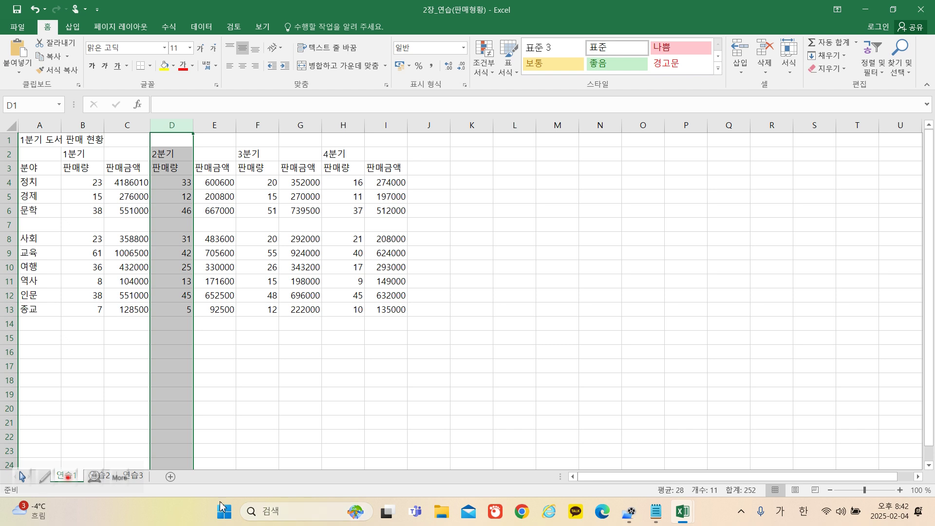
{"action": "left_click", "coordinate": [267, 355]}
Copy the 2분기 판매량 data in D2:D13 and paste it starting at J2
{"action": "left_click_drag", "start_coordinate": [174, 153], "coordinate": [174, 311]}
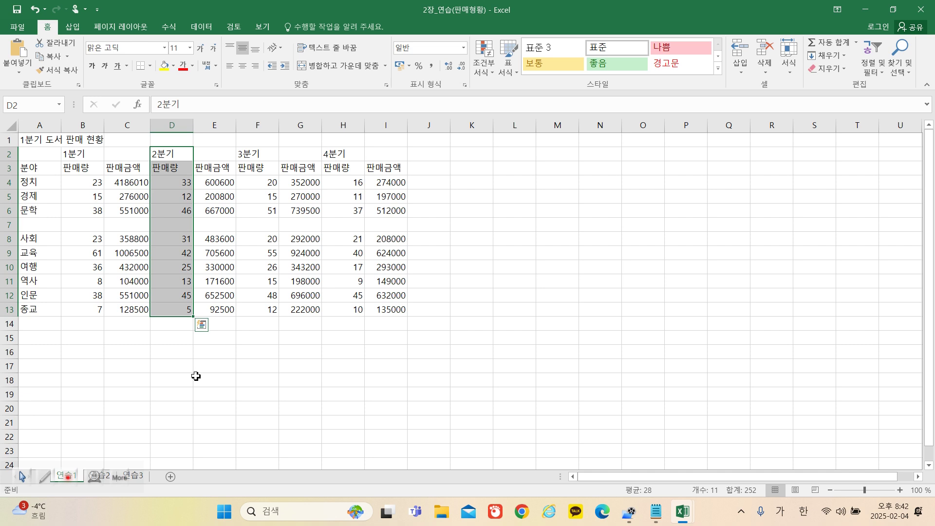
{"action": "key", "text": "ctrl+c"}
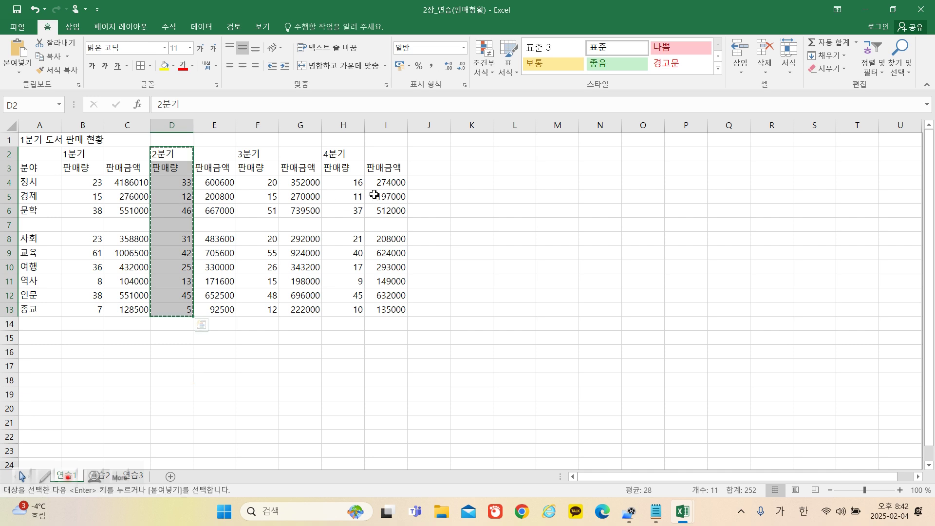
{"action": "left_click", "coordinate": [435, 155]}
{"action": "key", "text": "ctrl+v"}
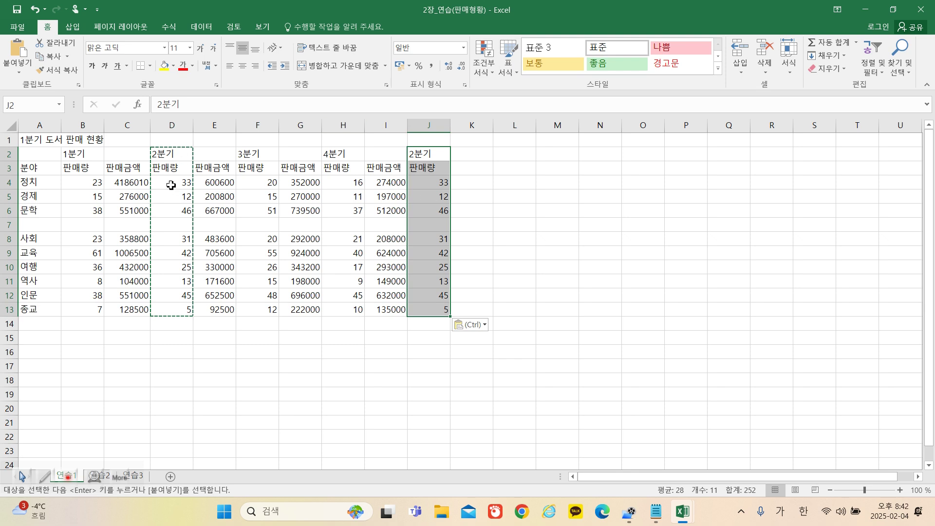
{"action": "left_click", "coordinate": [484, 256]}
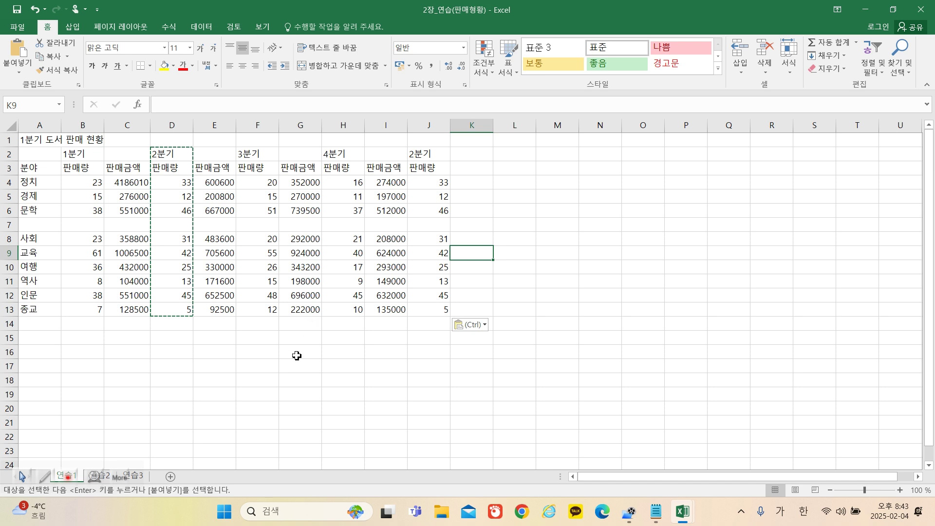
Move the 3분기 판매량 data in F2:F13 to the cells starting at K2
{"action": "double_click", "coordinate": [252, 154]}
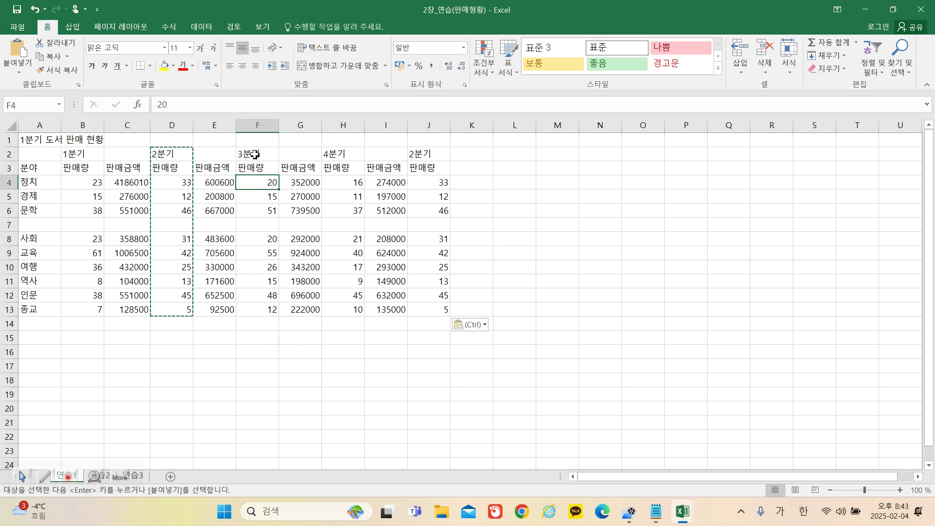
{"action": "left_click", "coordinate": [214, 155]}
{"action": "left_click_drag", "start_coordinate": [259, 155], "coordinate": [273, 315]}
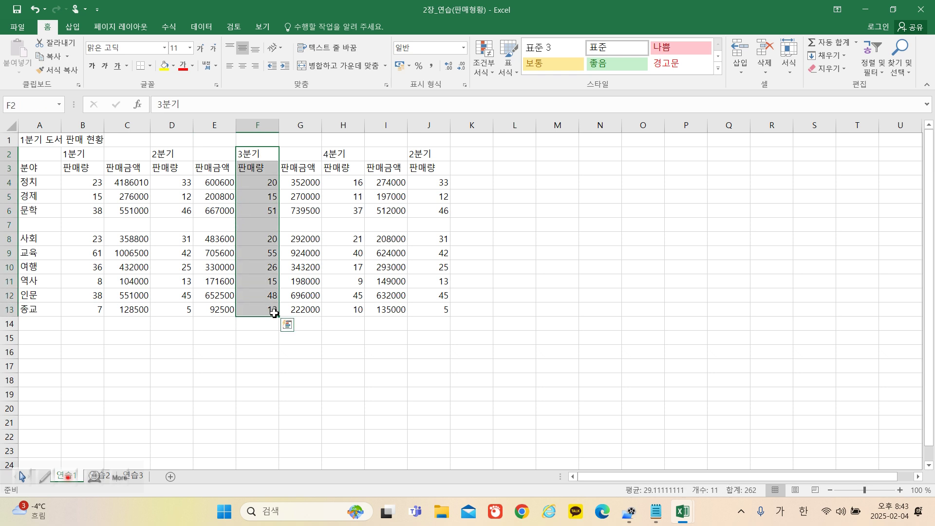
{"action": "key", "text": "ctrl+c"}
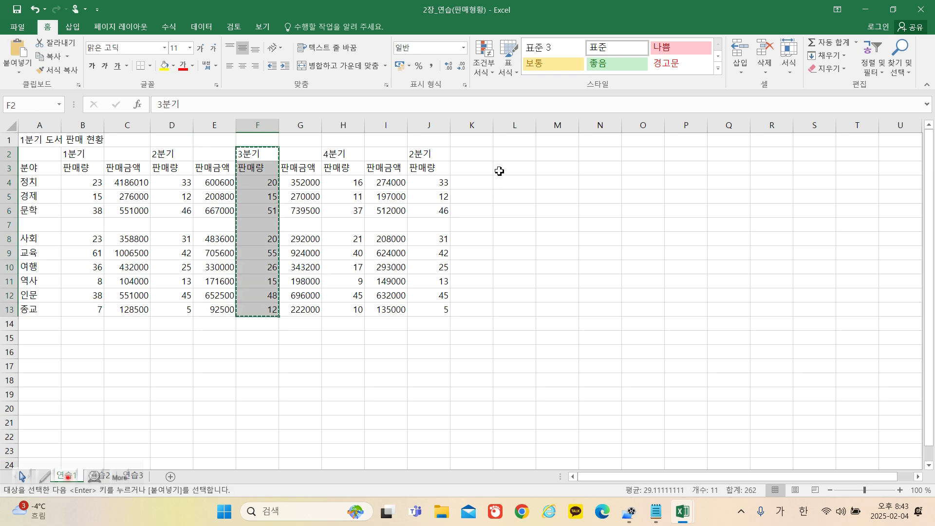
{"action": "left_click", "coordinate": [473, 156]}
{"action": "key", "text": "ctrl+v"}
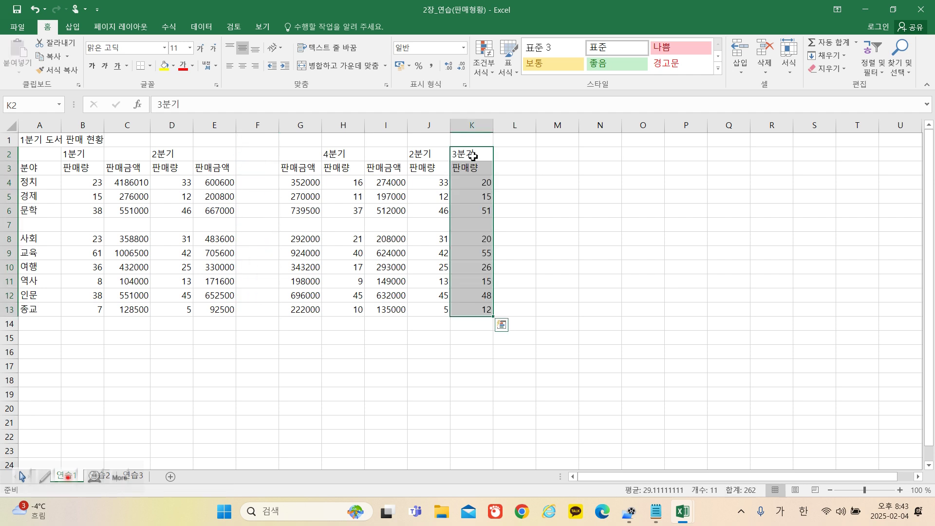
{"action": "left_click", "coordinate": [562, 213]}
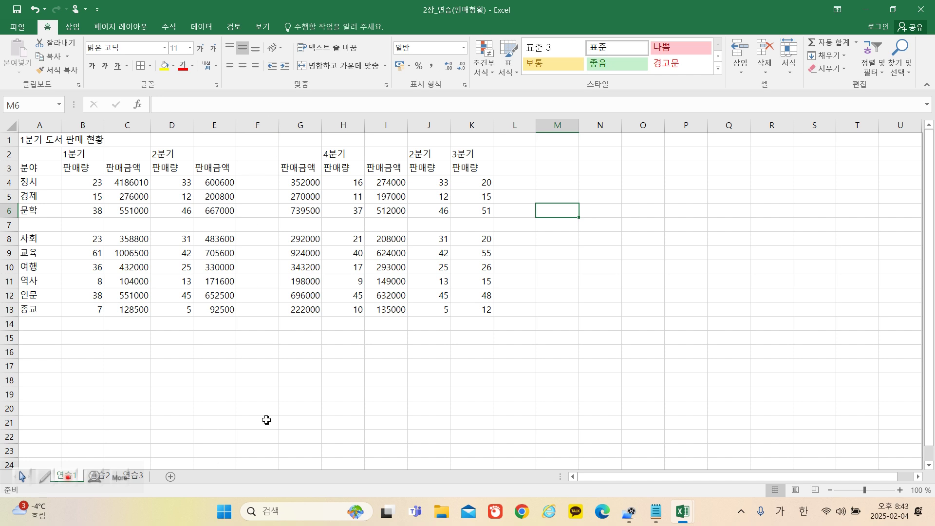
Delete the empty column F left in the sales table where the 3분기 판매량 data was moved out
{"action": "right_click", "coordinate": [265, 122]}
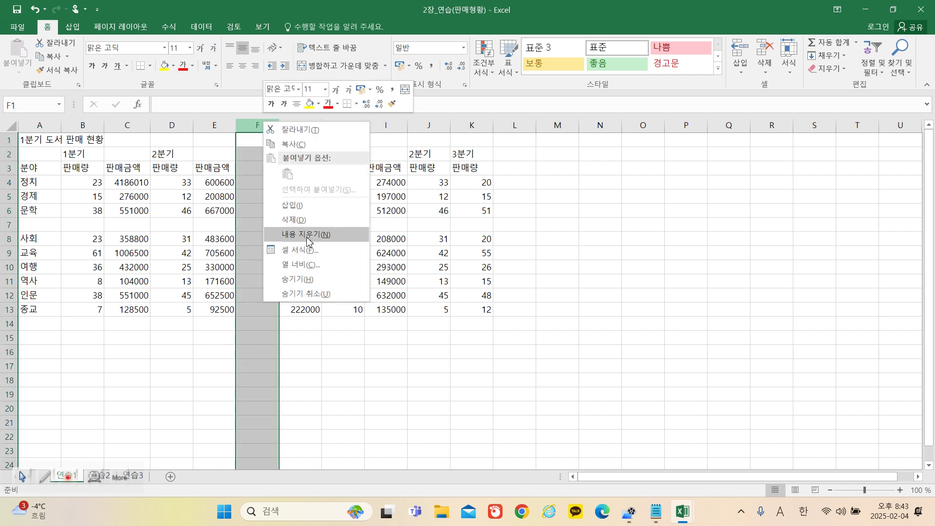
{"action": "left_click", "coordinate": [305, 219]}
{"action": "left_click", "coordinate": [489, 271]}
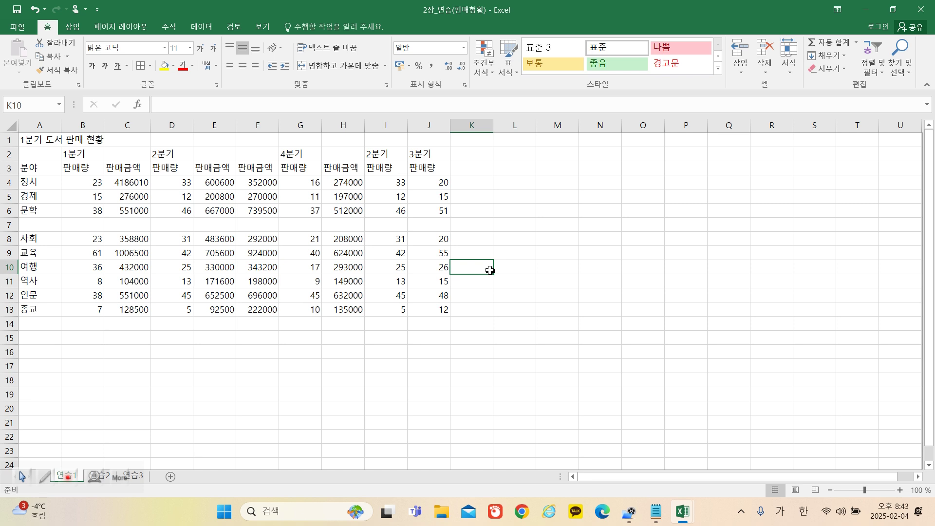
Delete column E, which holds the 2분기 판매금액 data
{"action": "left_click", "coordinate": [220, 128]}
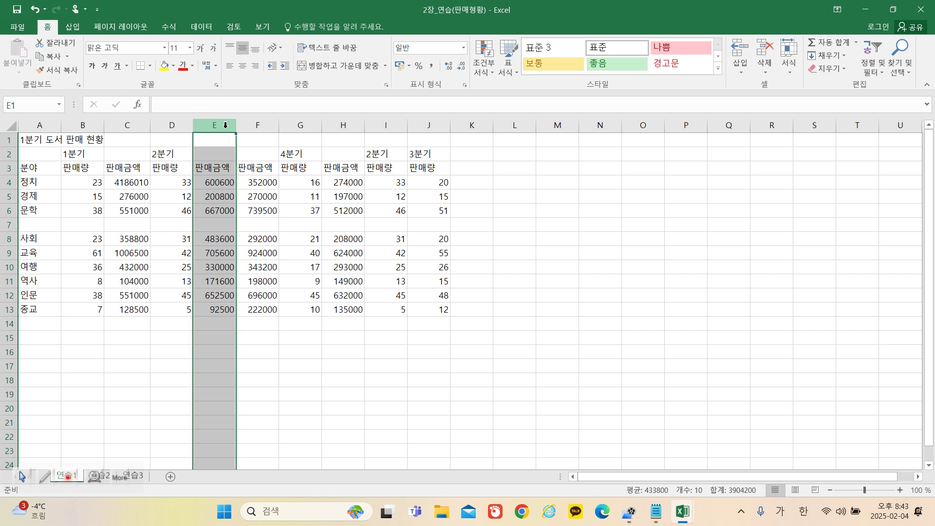
{"action": "right_click", "coordinate": [225, 126]}
{"action": "key", "text": "Escape"}
{"action": "key", "text": "ctrl+minus"}
{"action": "left_click", "coordinate": [540, 299]}
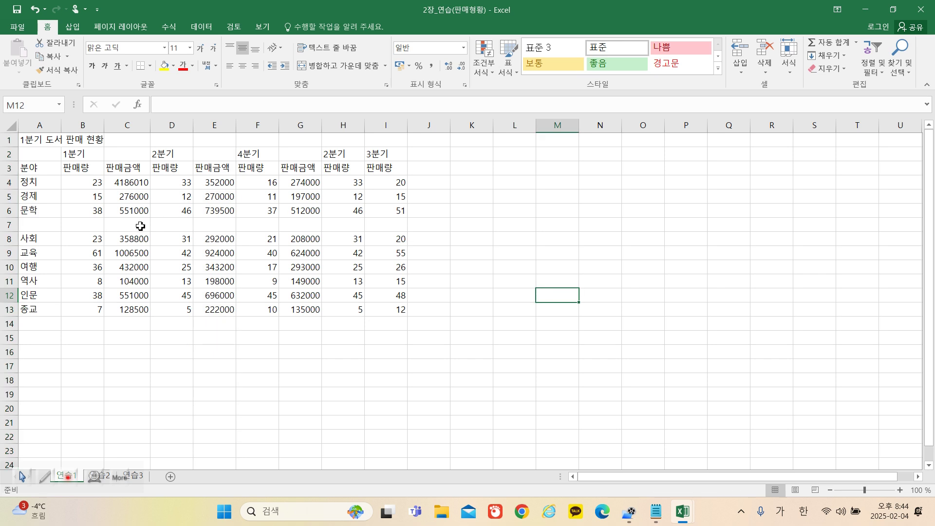
Delete the empty row 7 between the 문학 and 사회 rows
{"action": "right_click", "coordinate": [5, 228]}
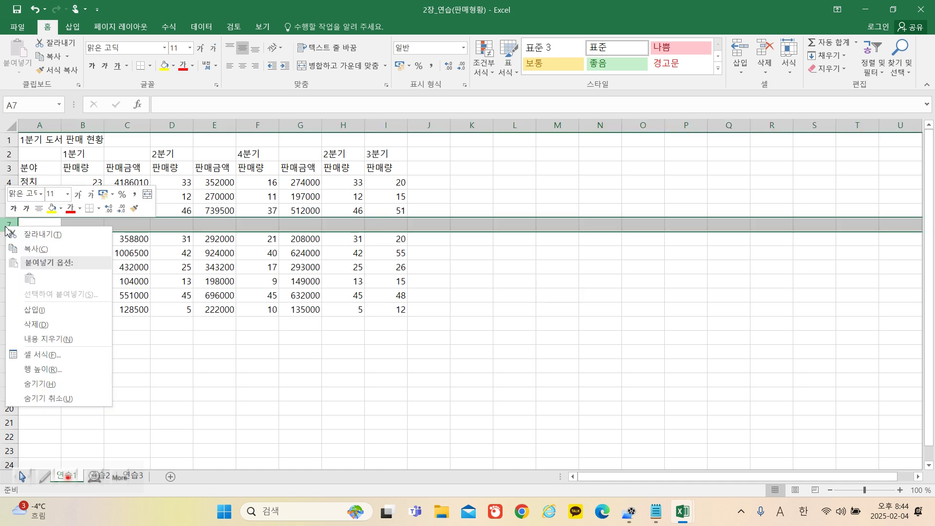
{"action": "left_click", "coordinate": [40, 330]}
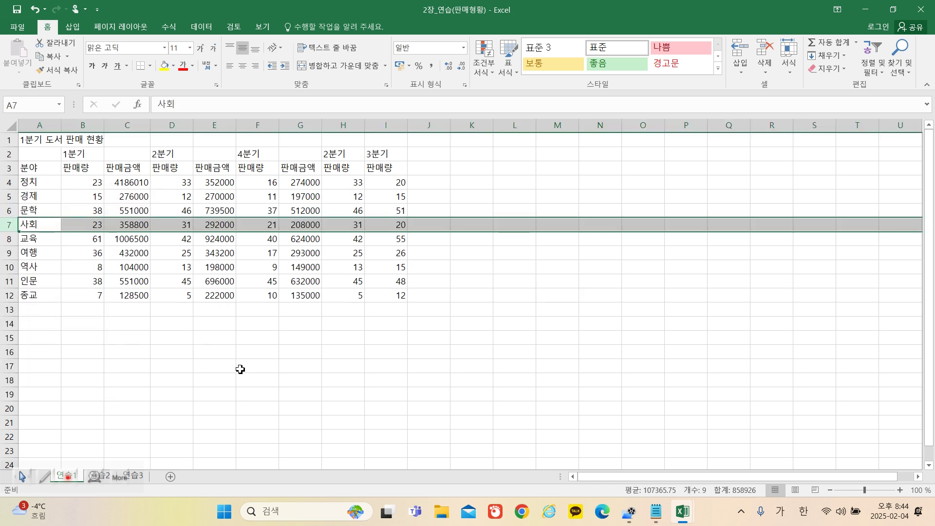
{"action": "left_click", "coordinate": [245, 354]}
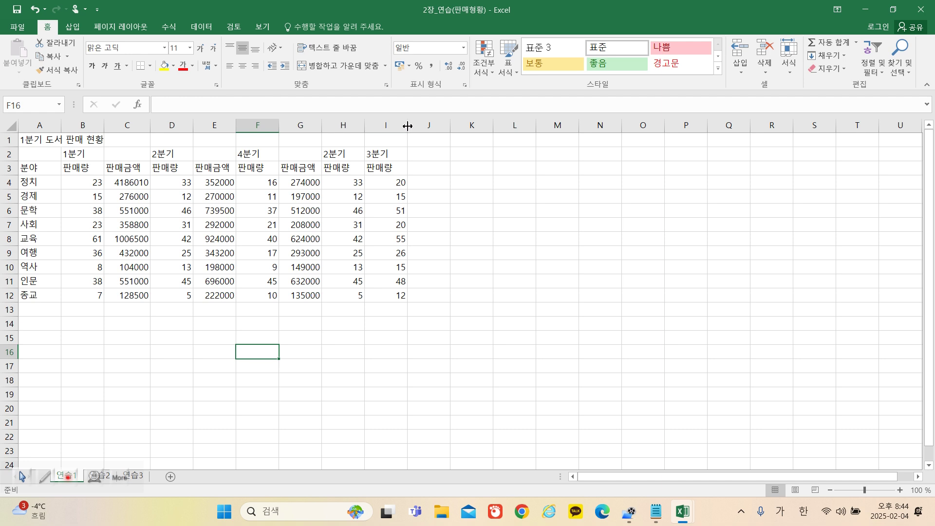
Widen column I manually and auto-fit its width to the cell contents
{"action": "left_click_drag", "start_coordinate": [408, 126], "coordinate": [430, 131]}
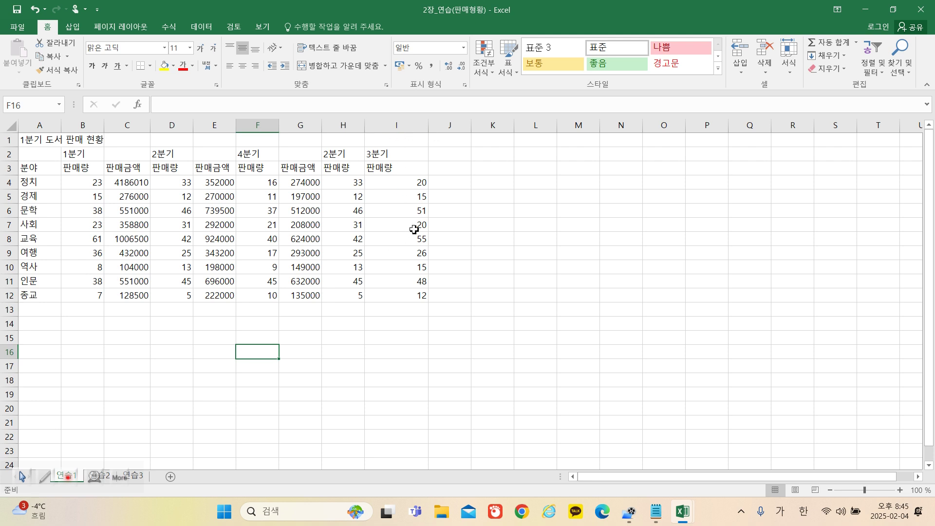
{"action": "double_click", "coordinate": [429, 129]}
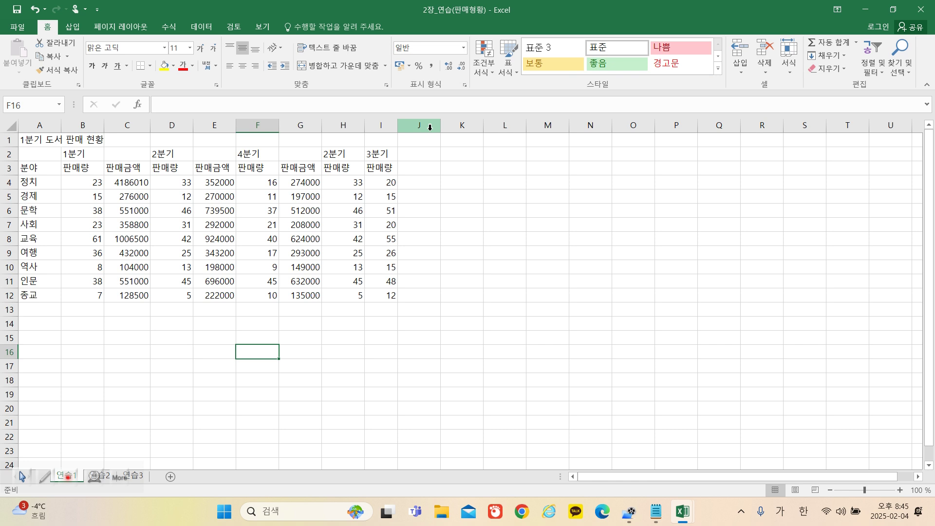
Set the width of column I, the 3분기 판매량 column, to 10
{"action": "right_click", "coordinate": [379, 125]}
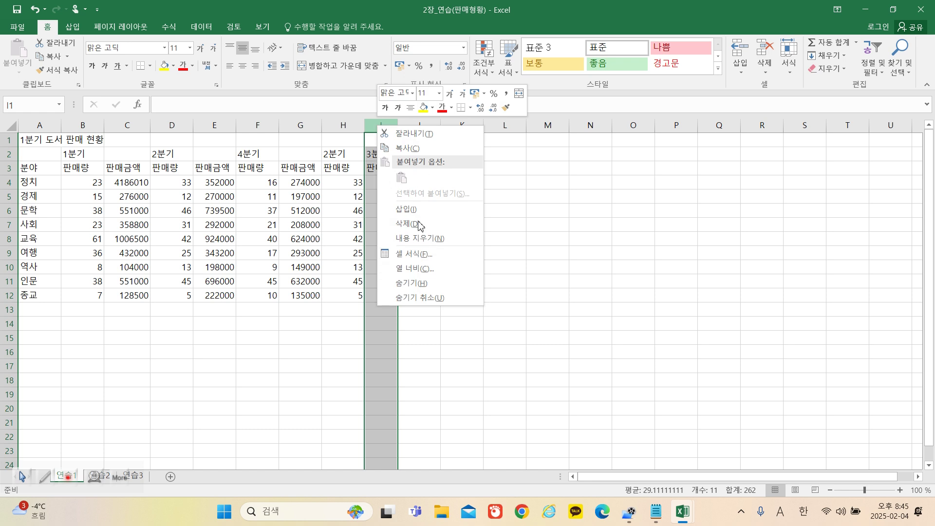
{"action": "left_click", "coordinate": [408, 274]}
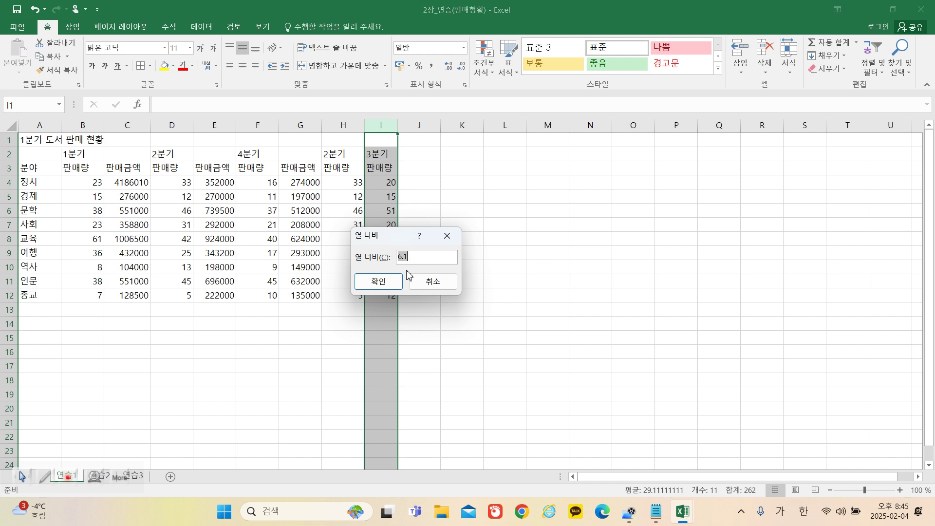
{"action": "type", "text": "10"}
{"action": "left_click", "coordinate": [389, 281]}
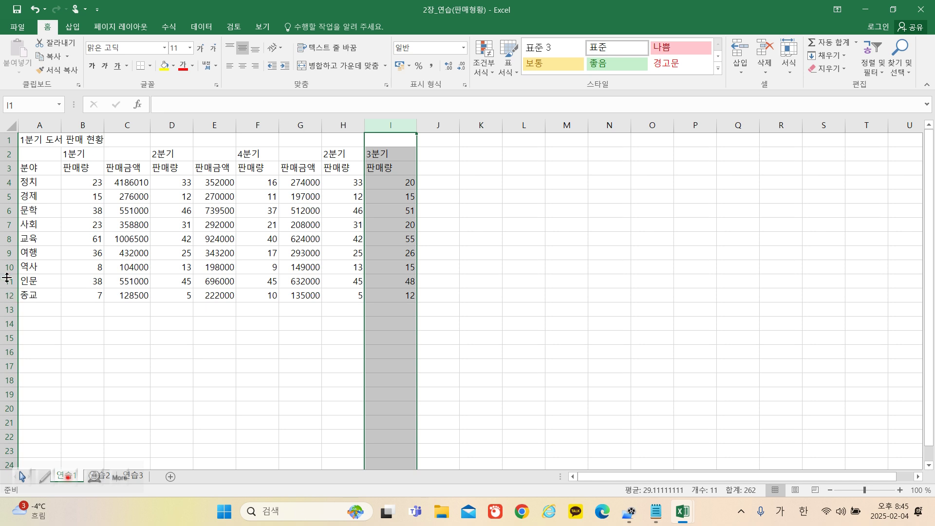
Set the height of rows 1 through 12 to 25
{"action": "left_click", "coordinate": [10, 139]}
{"action": "left_click_drag", "start_coordinate": [10, 138], "coordinate": [6, 301]}
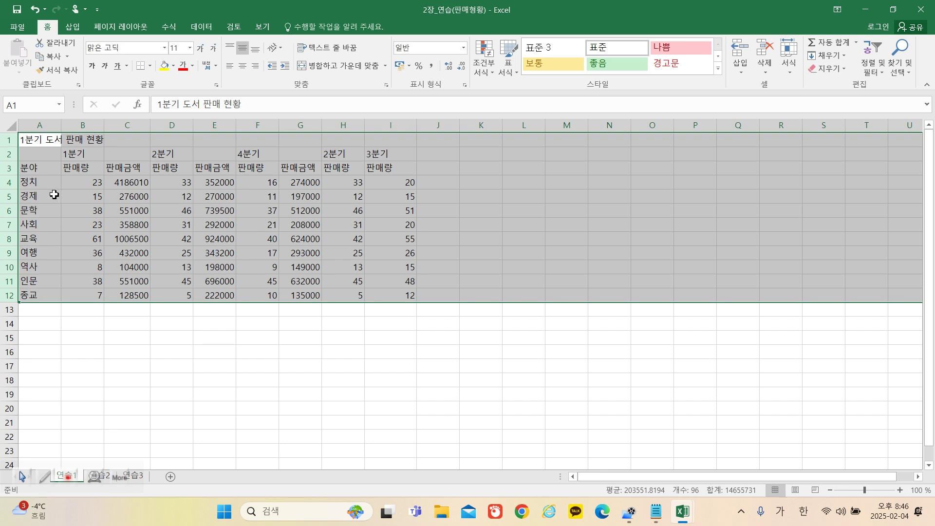
{"action": "right_click", "coordinate": [54, 200]}
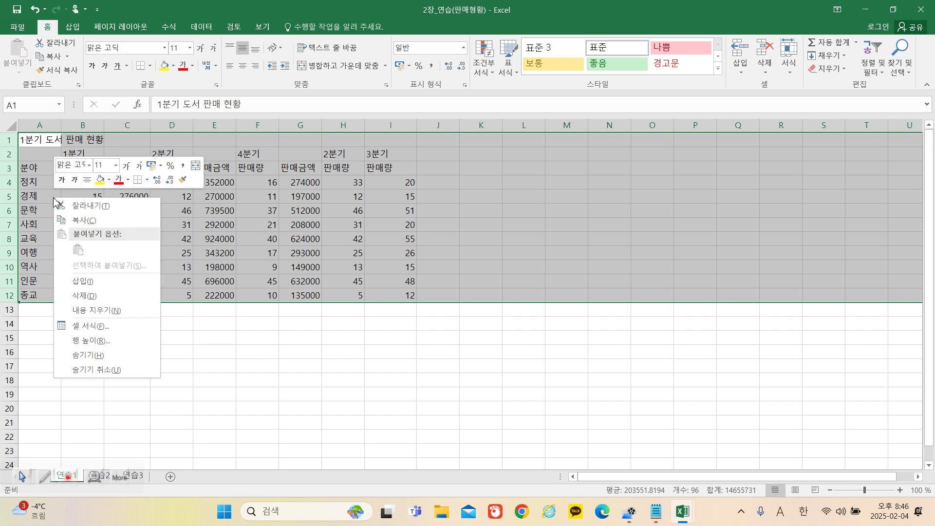
{"action": "left_click", "coordinate": [93, 344]}
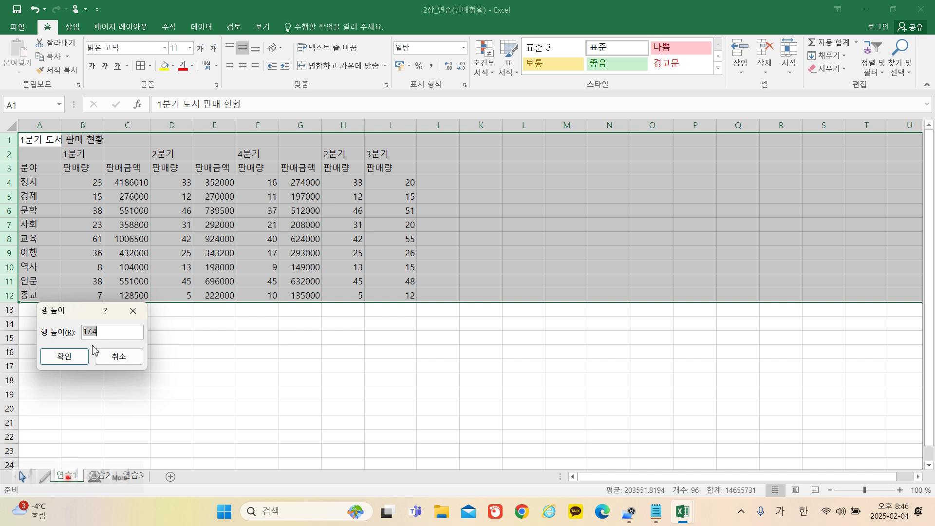
{"action": "type", "text": "25"}
{"action": "left_click", "coordinate": [65, 356]}
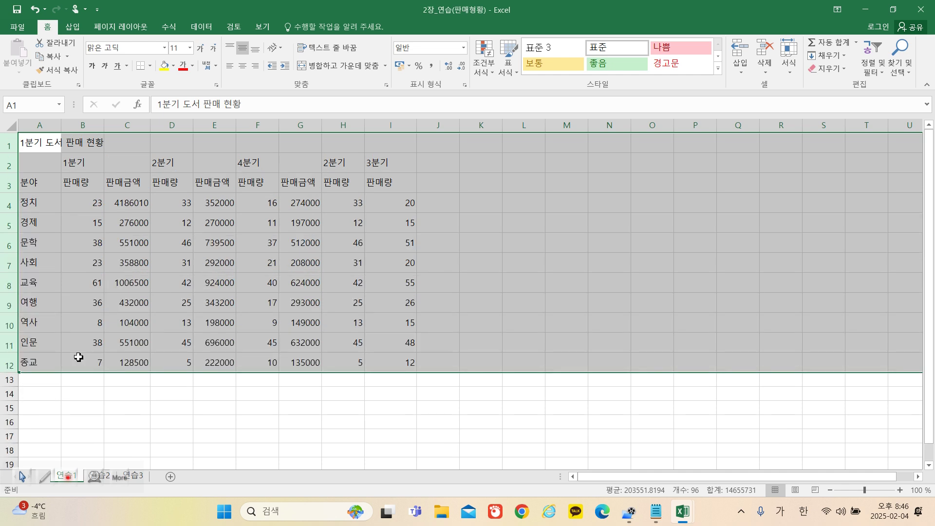